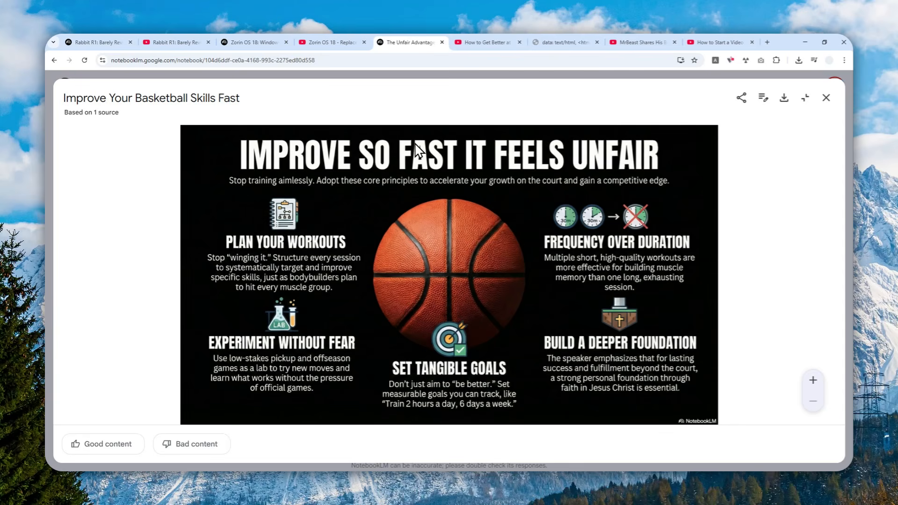
- Compare the basketball, Zorin OS 18 and Rabbit R1 infographics with the YouTube videos they were made from
click(495, 39)
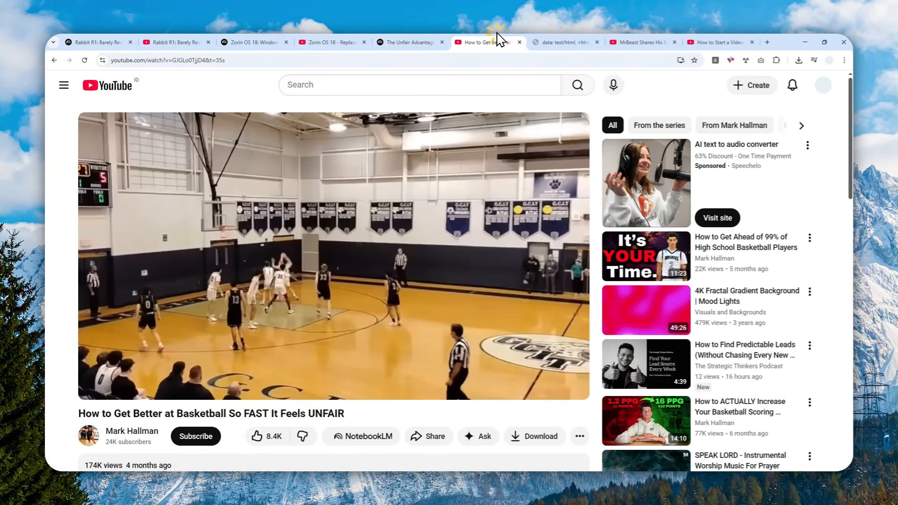
click(398, 41)
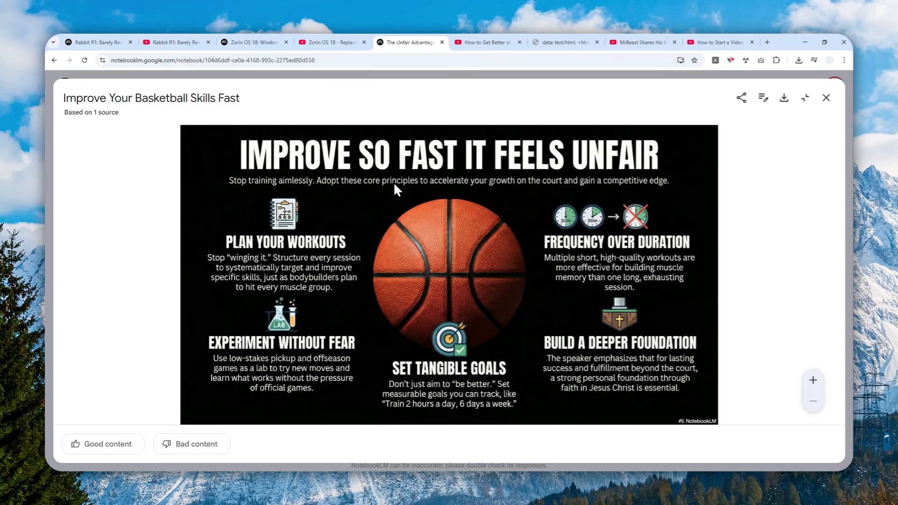
click(328, 39)
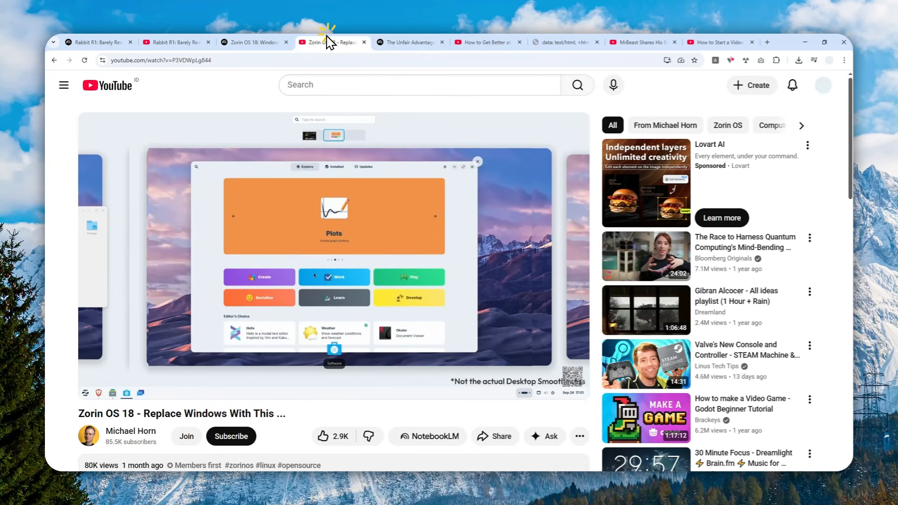
mouse_move(227, 189)
click(258, 41)
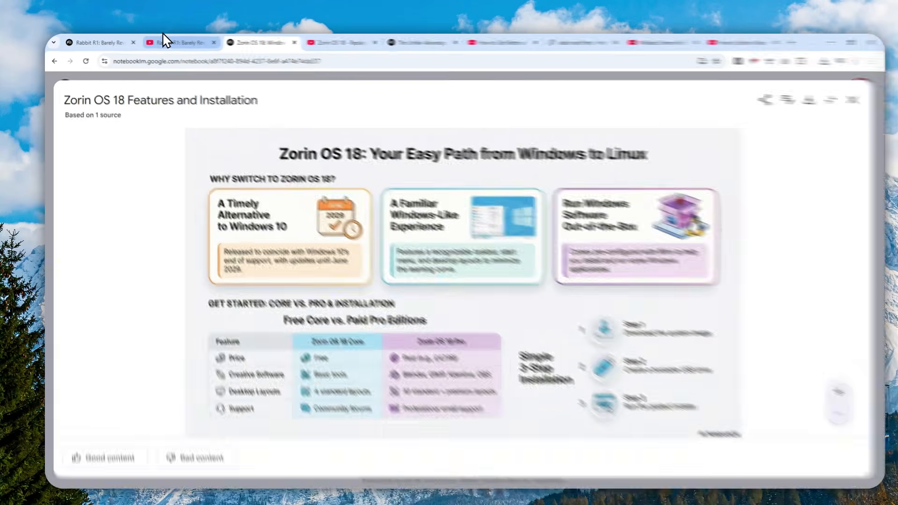
click(166, 42)
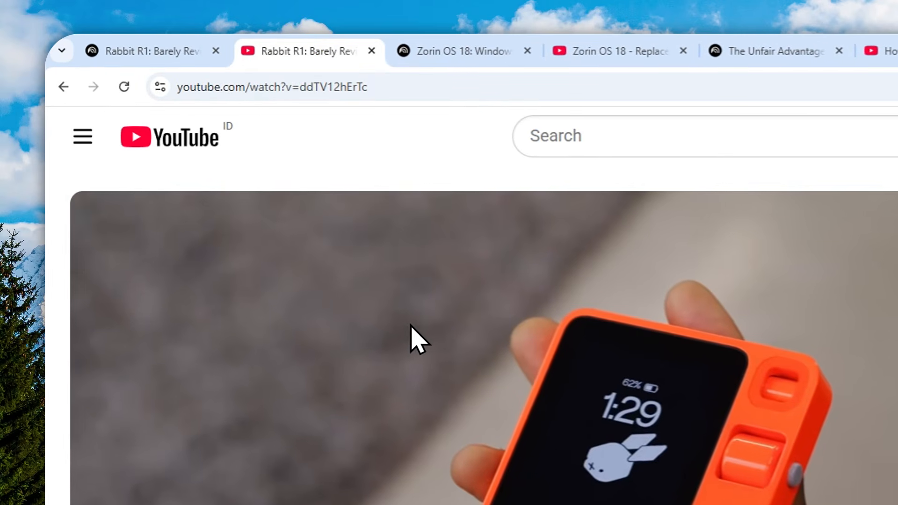
click(165, 39)
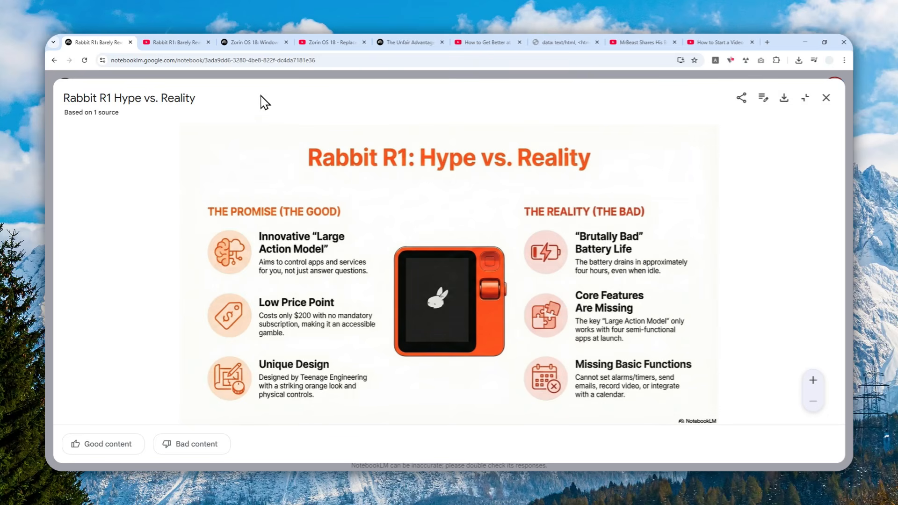
click(253, 41)
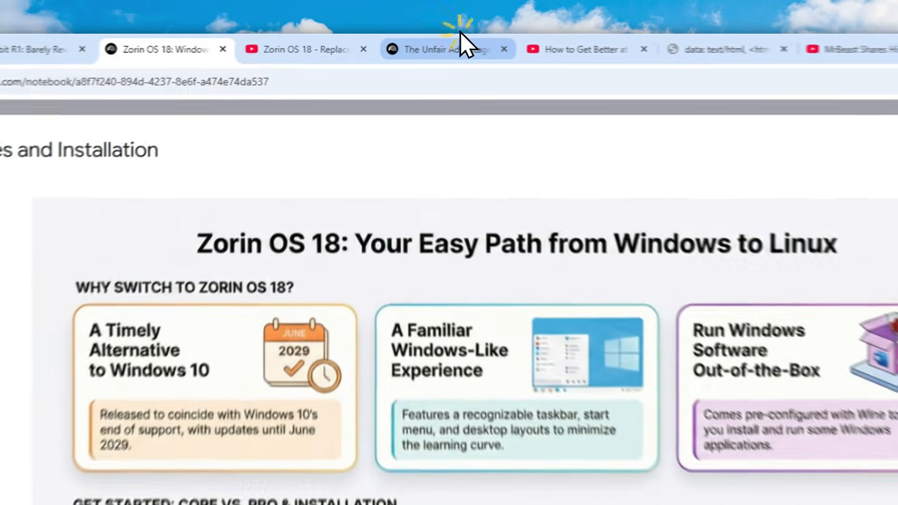
click(412, 42)
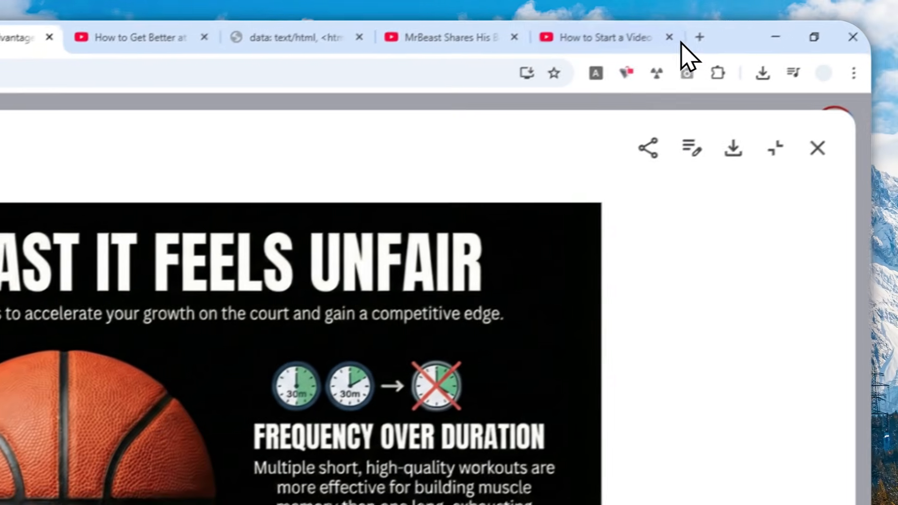
- Open notebooklm.google.com in a new browser tab and create a new notebook
click(698, 37)
click(187, 91)
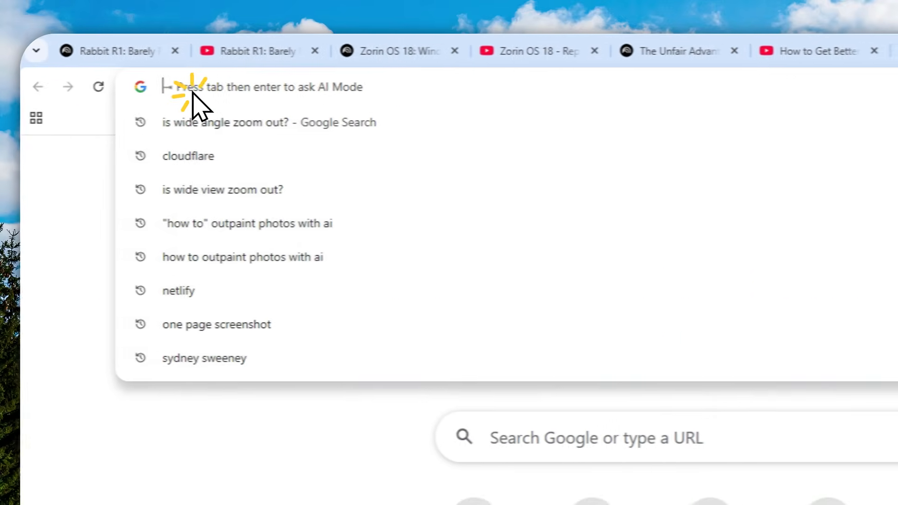
text(notebooklm.google.com)
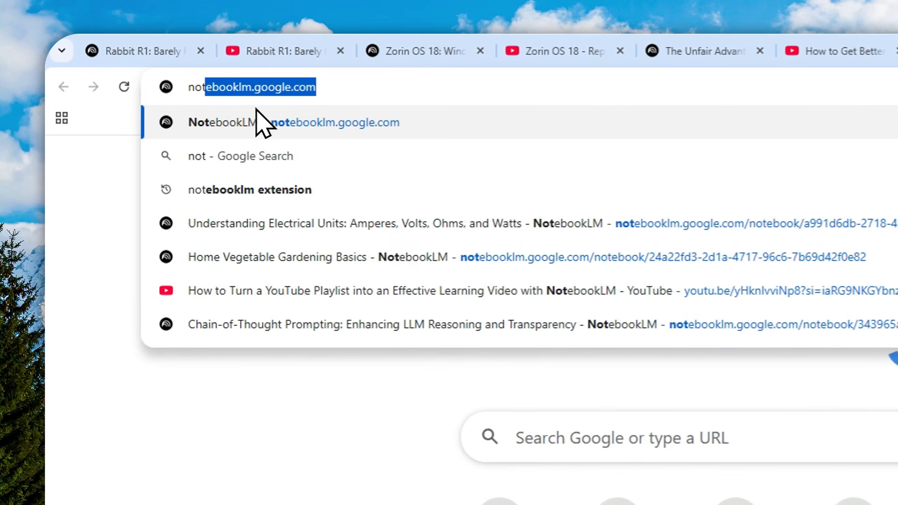
click(268, 122)
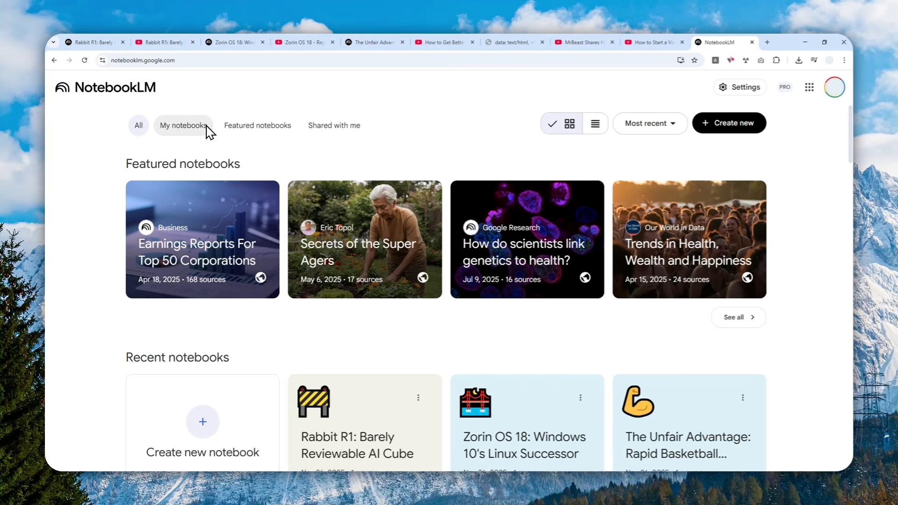
scroll(209, 135, down, 3)
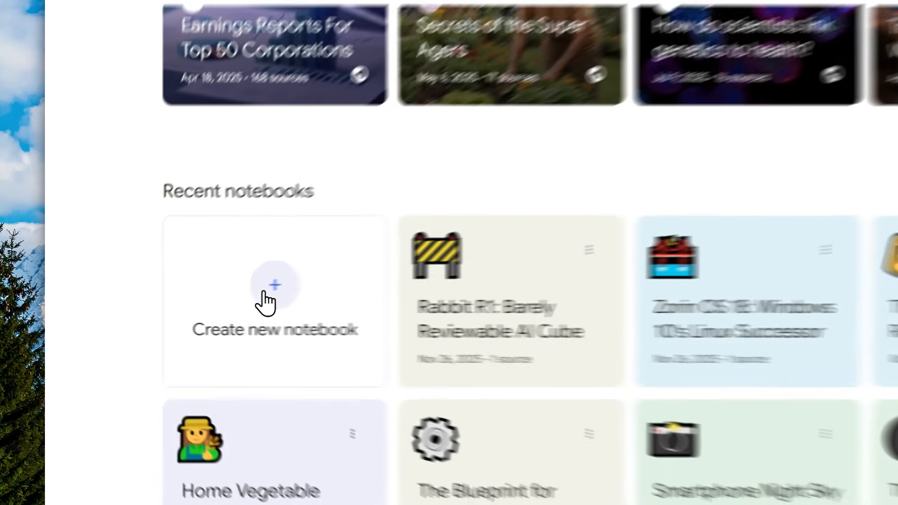
click(196, 306)
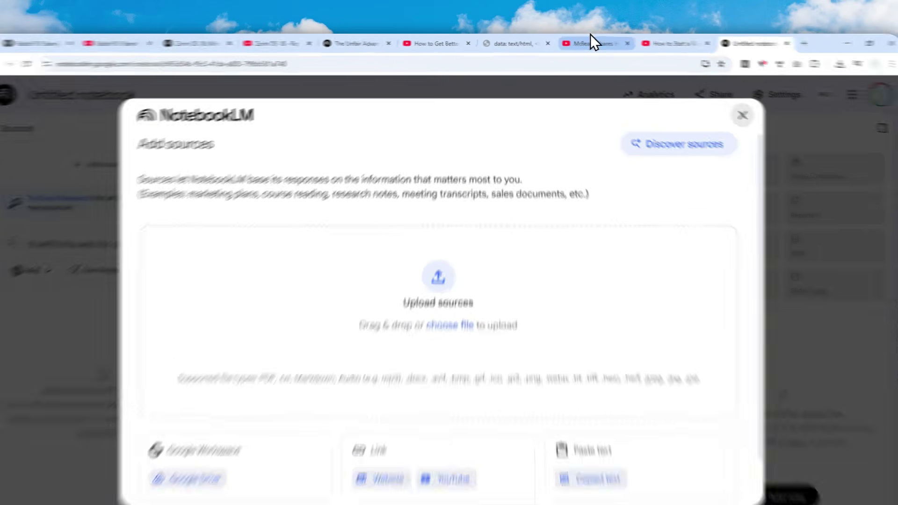
- Copy the URL of the YouTube video "MrBeast Shares His Best YouTube Advice" and open its sharing options
click(582, 42)
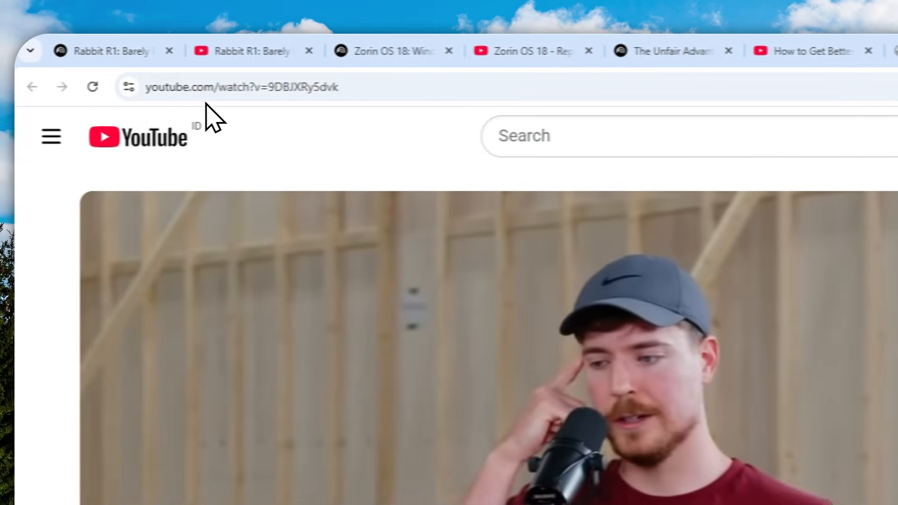
click(40, 96)
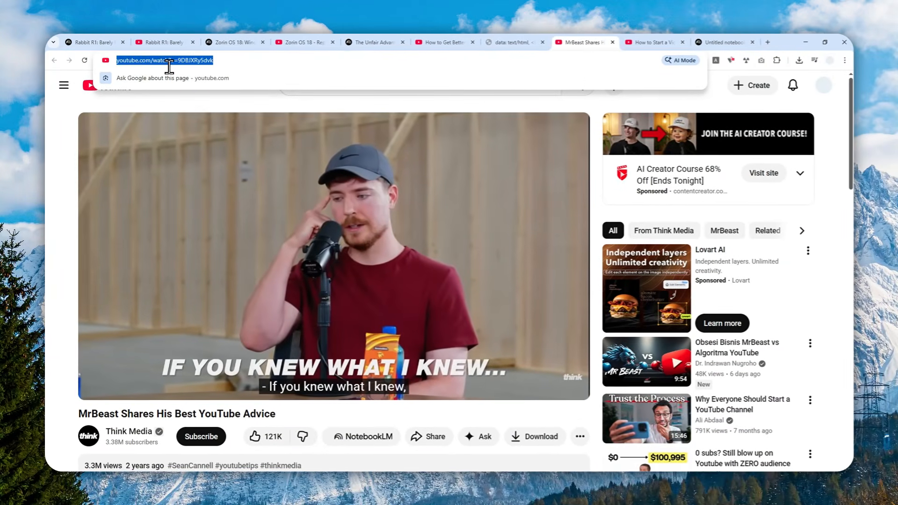
right_click(208, 72)
click(193, 137)
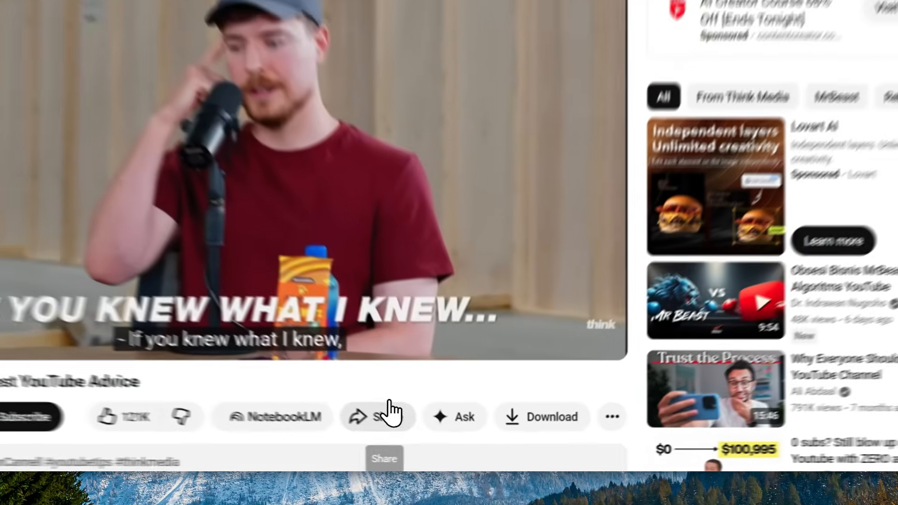
click(439, 435)
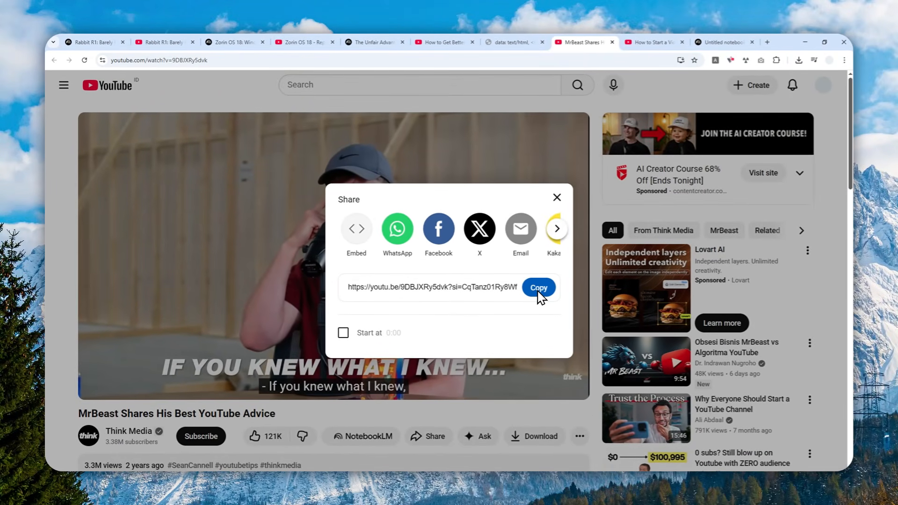
click(724, 42)
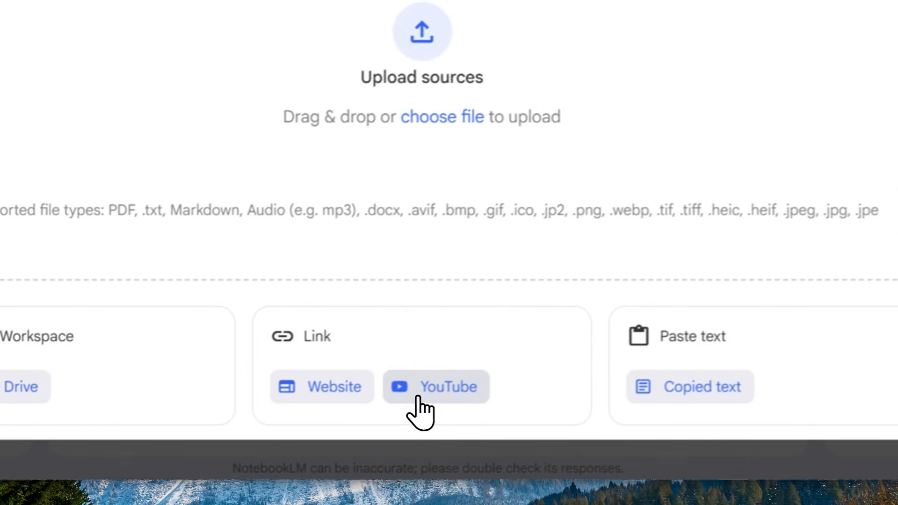
click(418, 397)
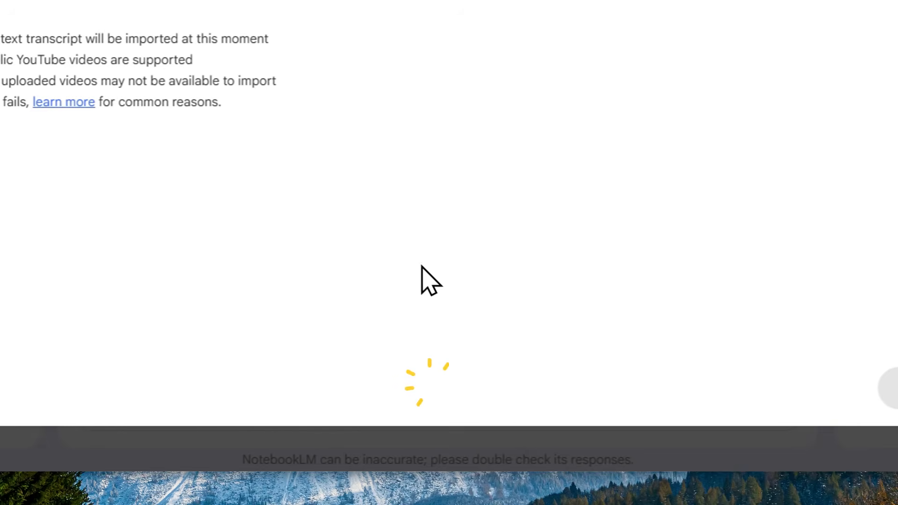
click(234, 131)
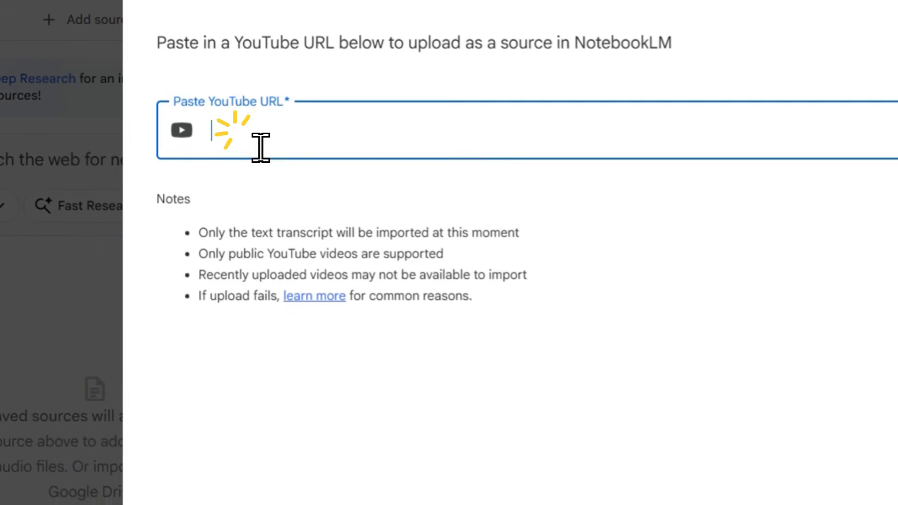
right_click(237, 132)
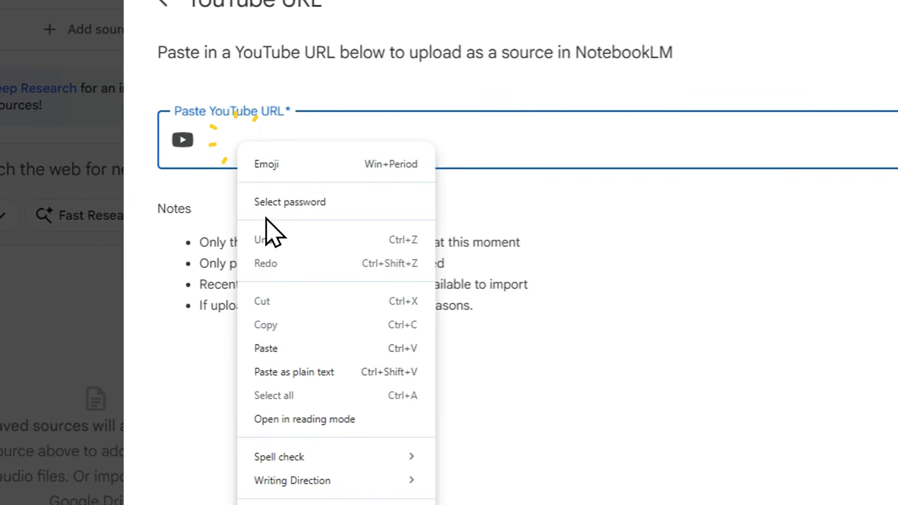
click(287, 349)
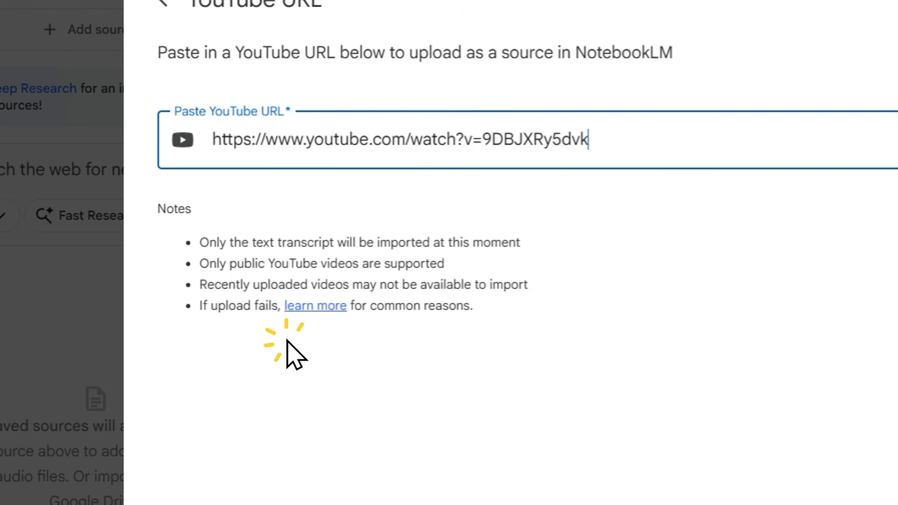
click(648, 402)
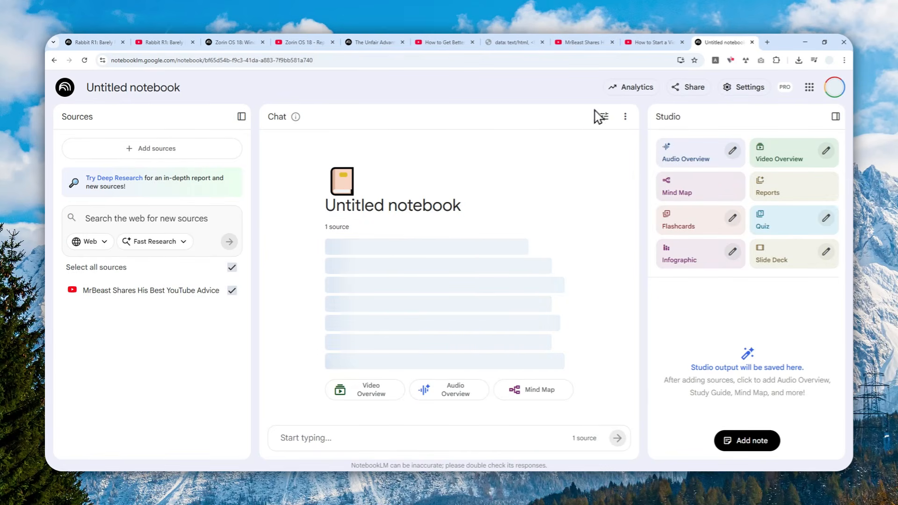
- Search the web for "YouTube to NotebookLM" and open the extension's Chrome Web Store page
click(654, 42)
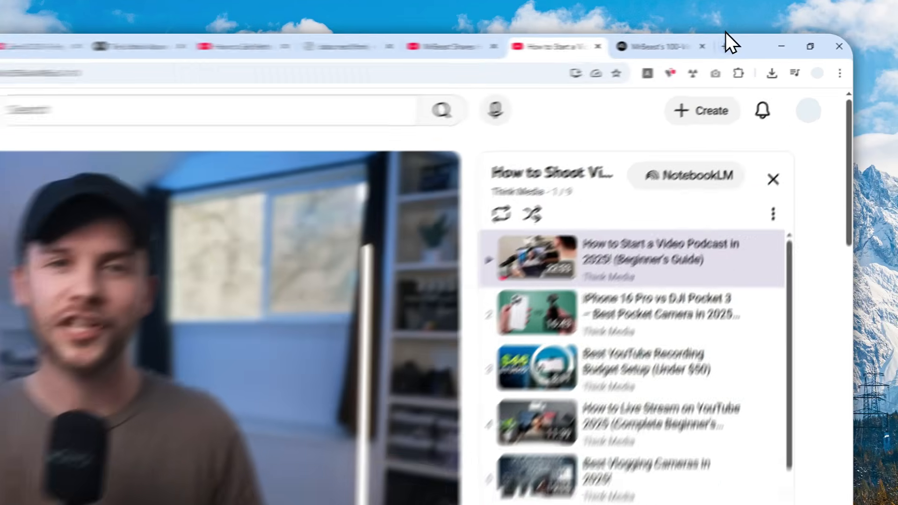
click(724, 47)
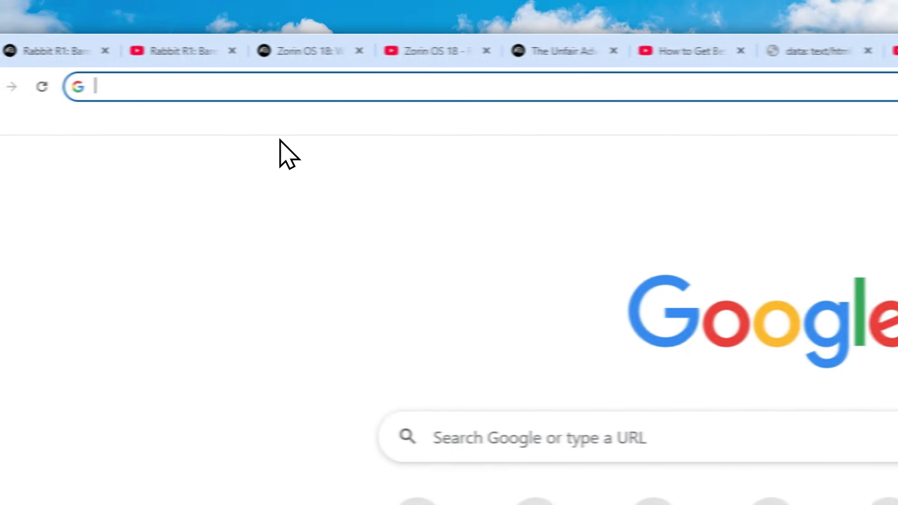
text(youtube to)
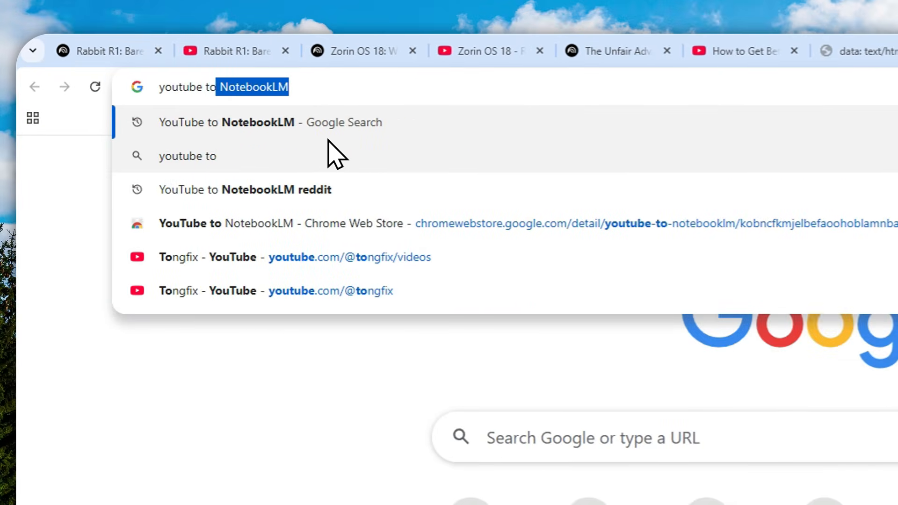
key(End)
click(282, 122)
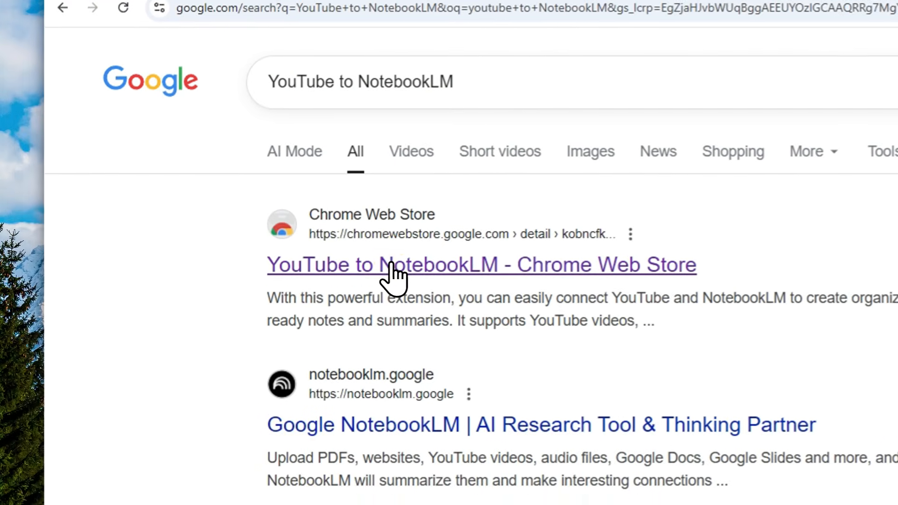
click(392, 265)
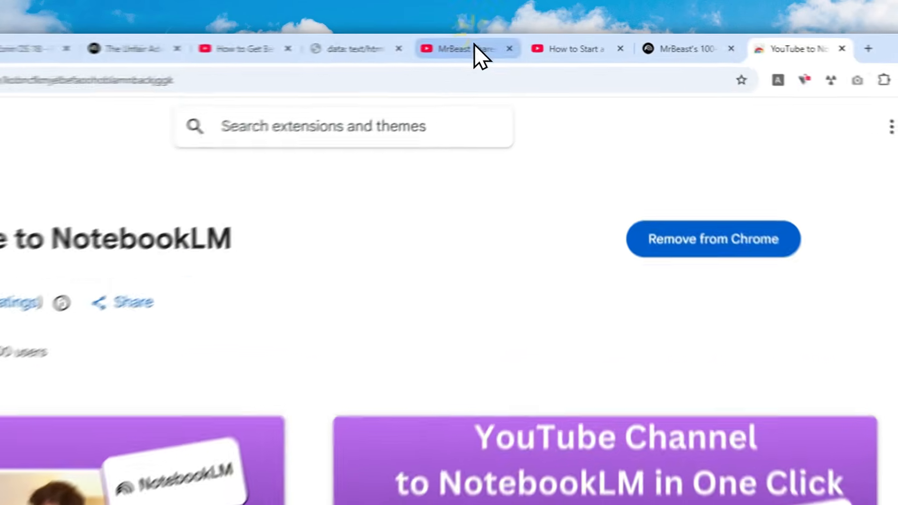
- Close the sharing options on the MrBeast video and display the NotebookLM extension's list of existing notebooks
click(538, 42)
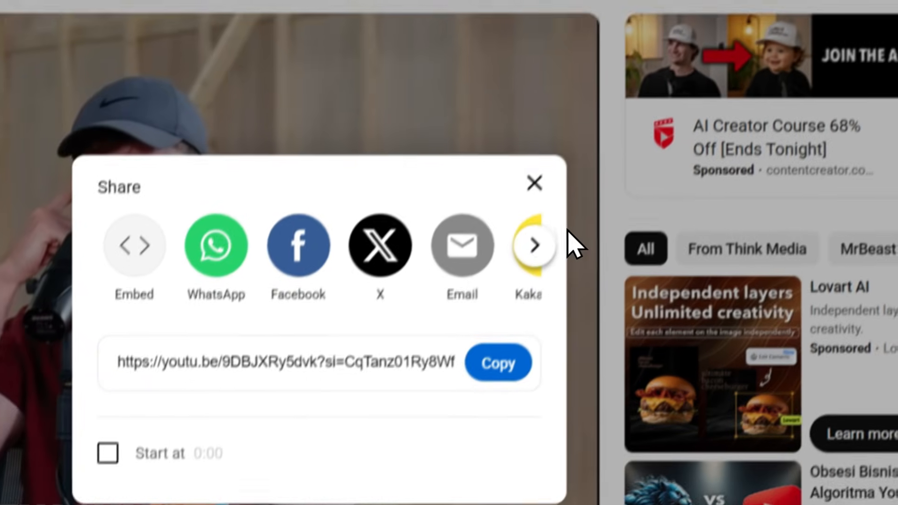
click(559, 191)
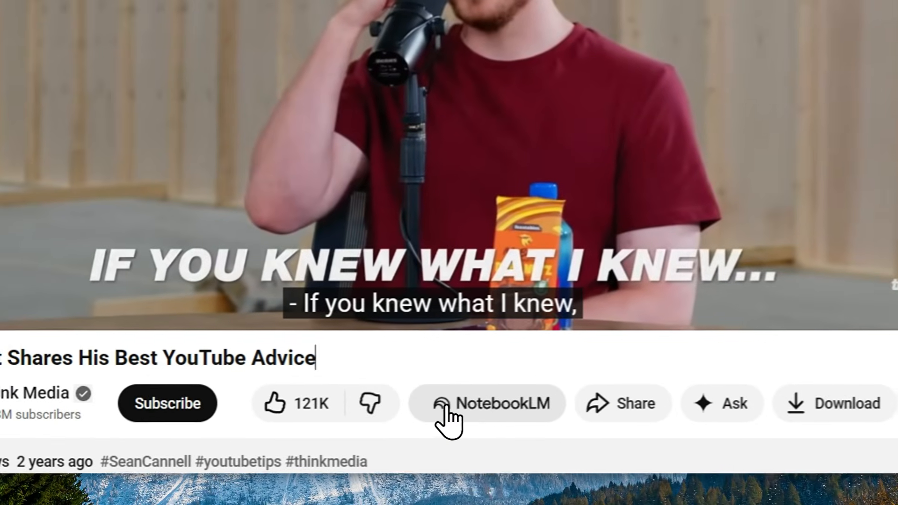
click(512, 403)
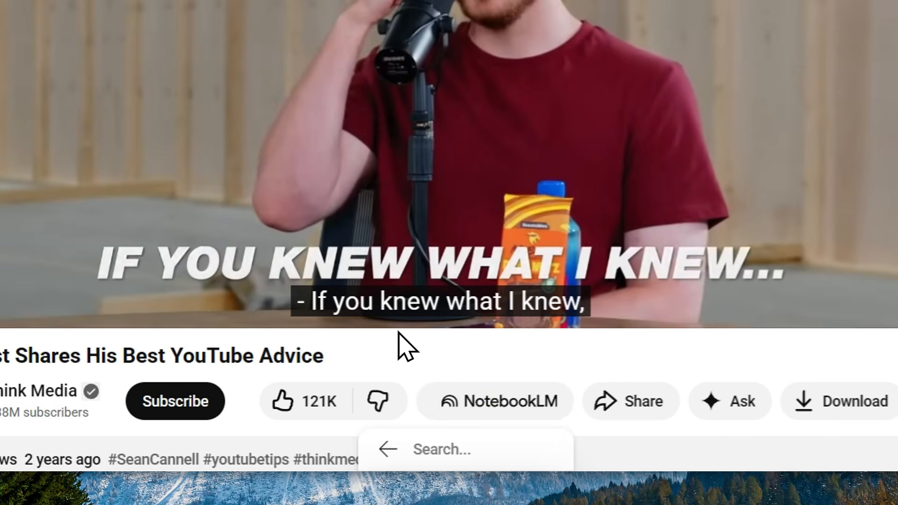
scroll(399, 333, down, 3)
click(387, 281)
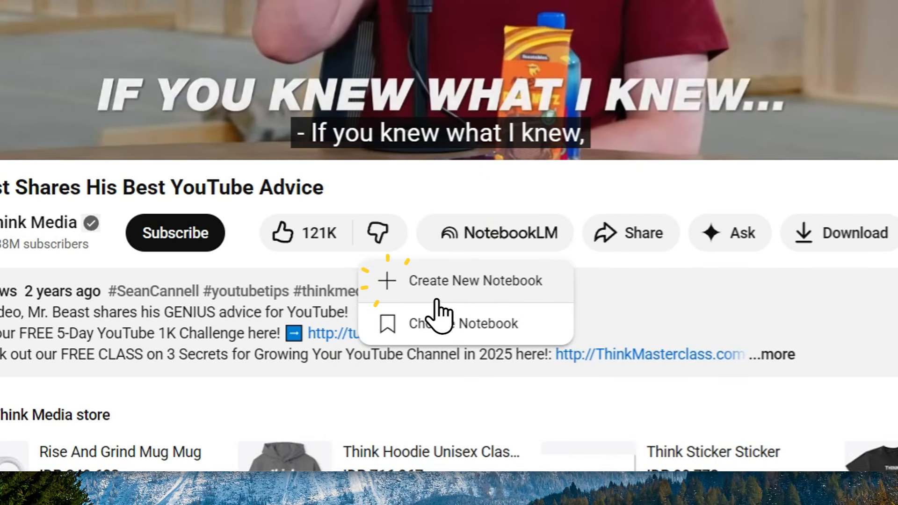
click(460, 333)
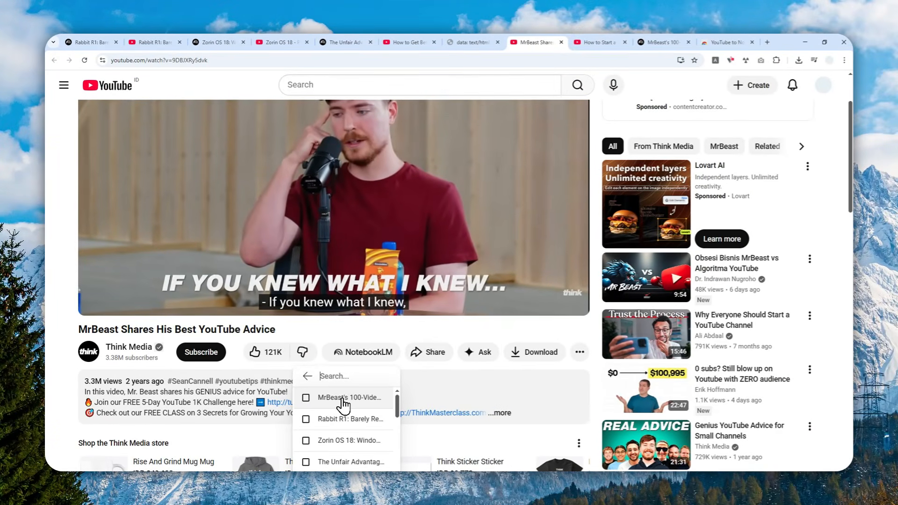
- Display the NotebookLM extension's options for the "How to Shoot Vi..." playlist and for the Think Media channel's Videos page
click(584, 41)
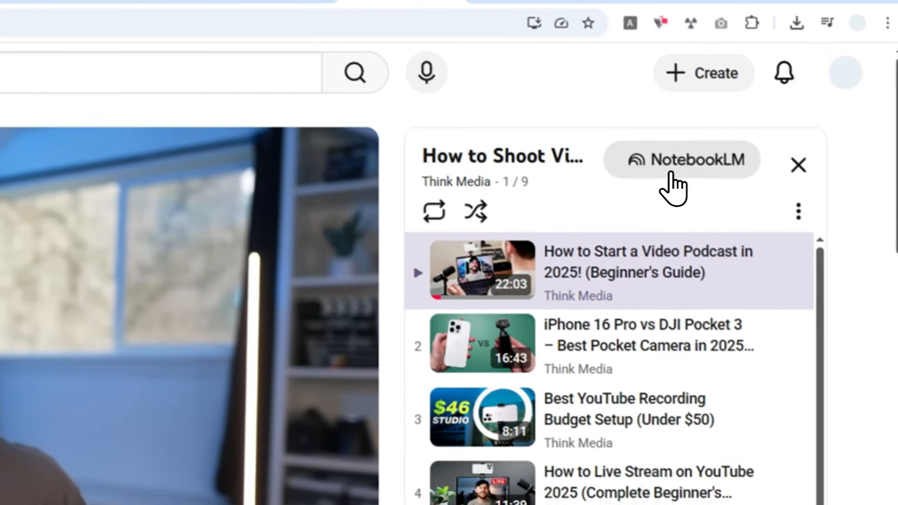
click(766, 205)
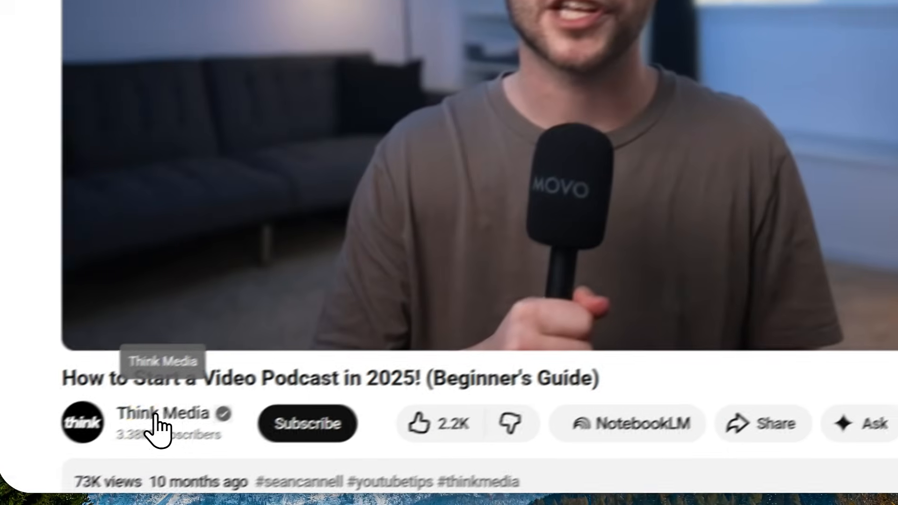
click(160, 413)
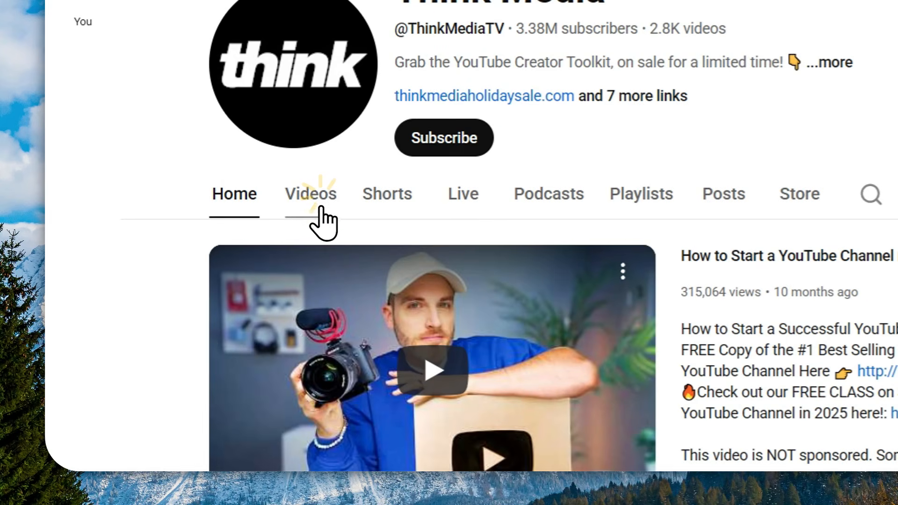
click(318, 200)
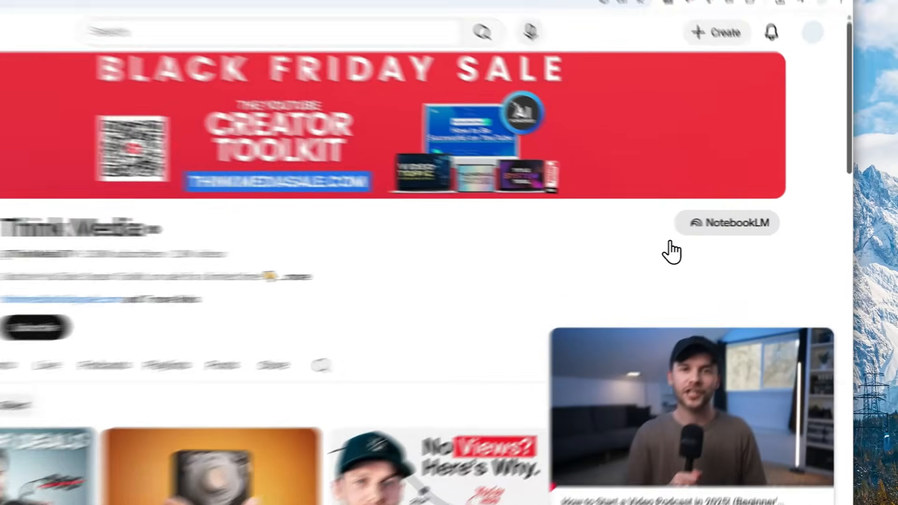
click(743, 230)
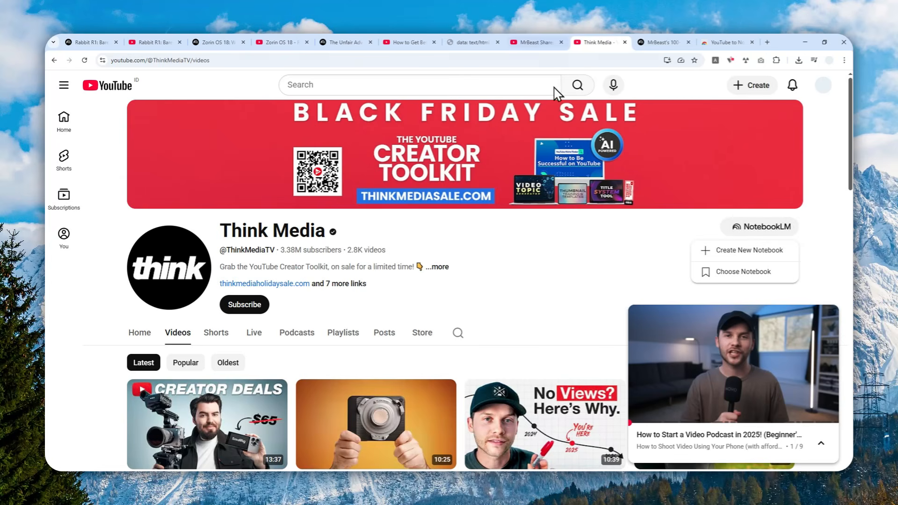
- In the "MrBeast's 100-Video Rule for Creator Success" notebook, open the infographic customization and choose English with portrait orientation
click(537, 42)
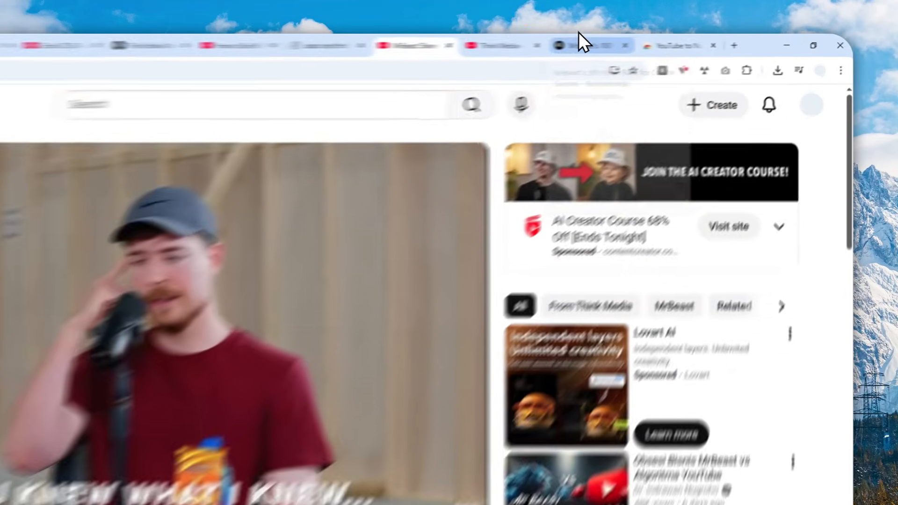
click(579, 34)
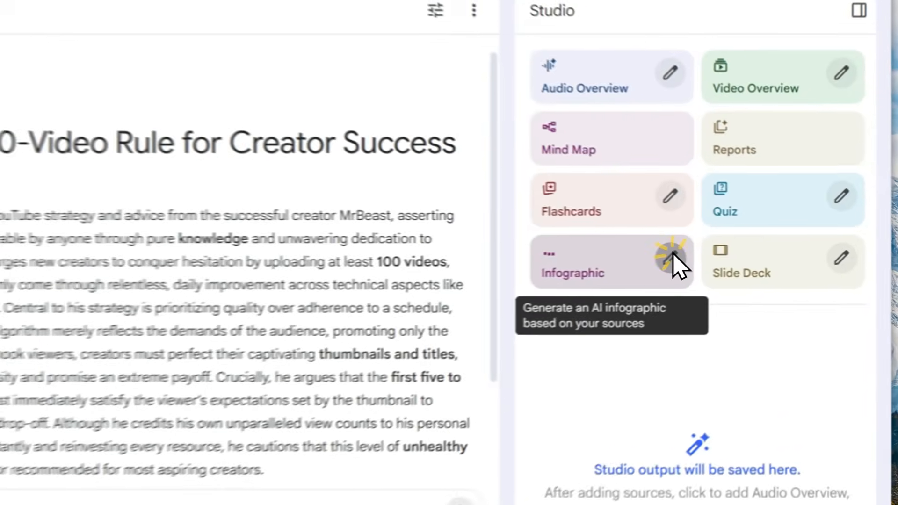
click(733, 252)
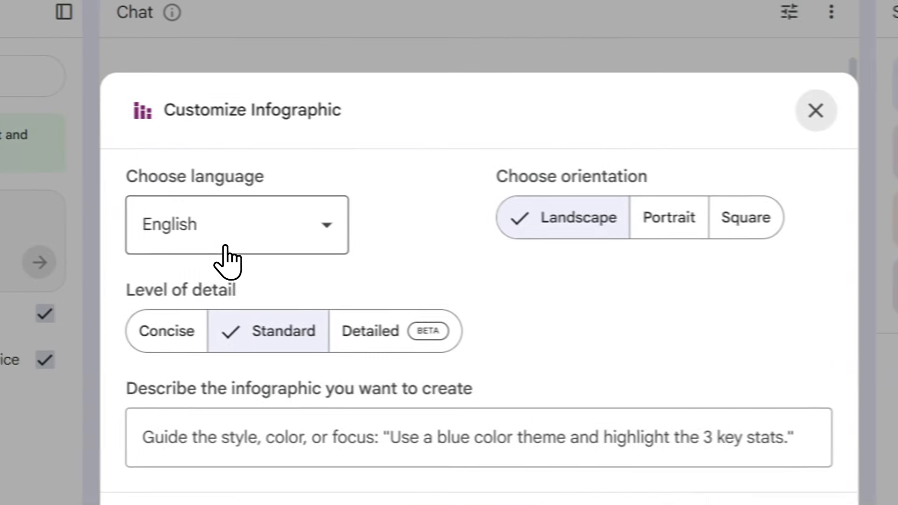
click(245, 239)
click(249, 257)
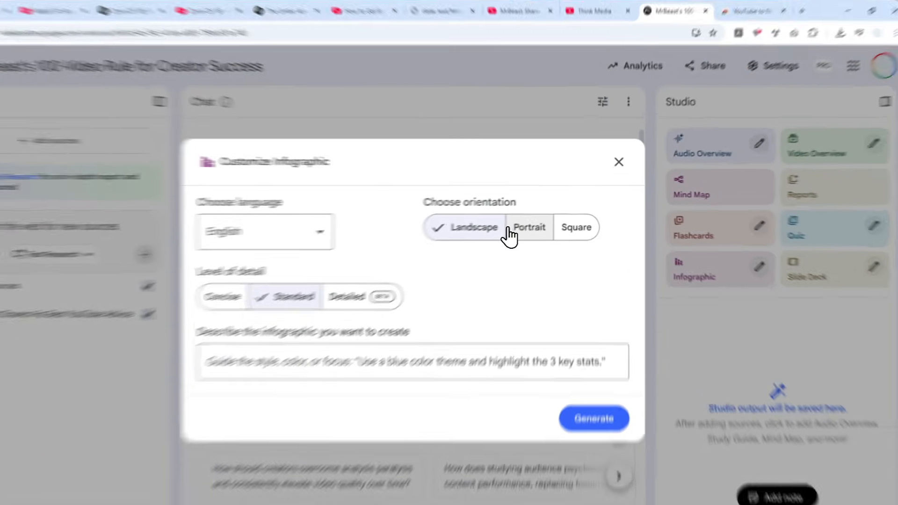
click(510, 229)
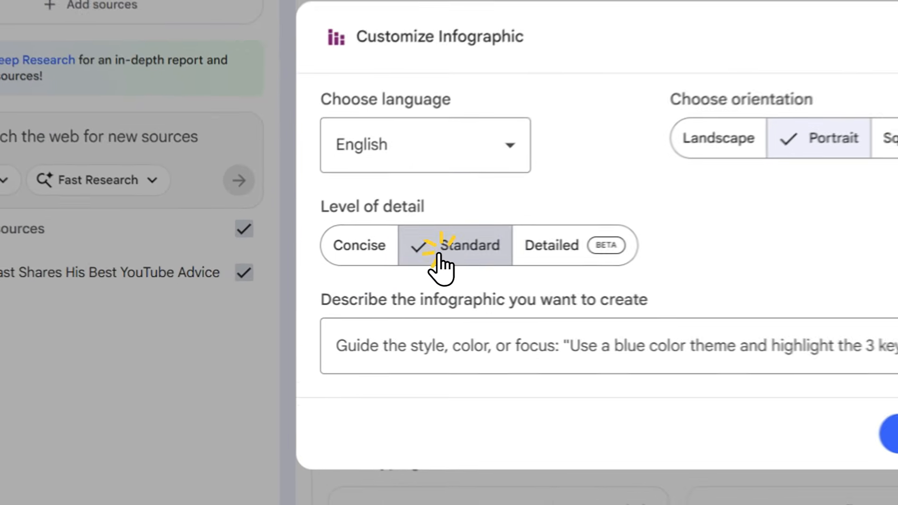
- Try the Concise and Detailed levels of detail for the infographic, and return to Standard
click(335, 280)
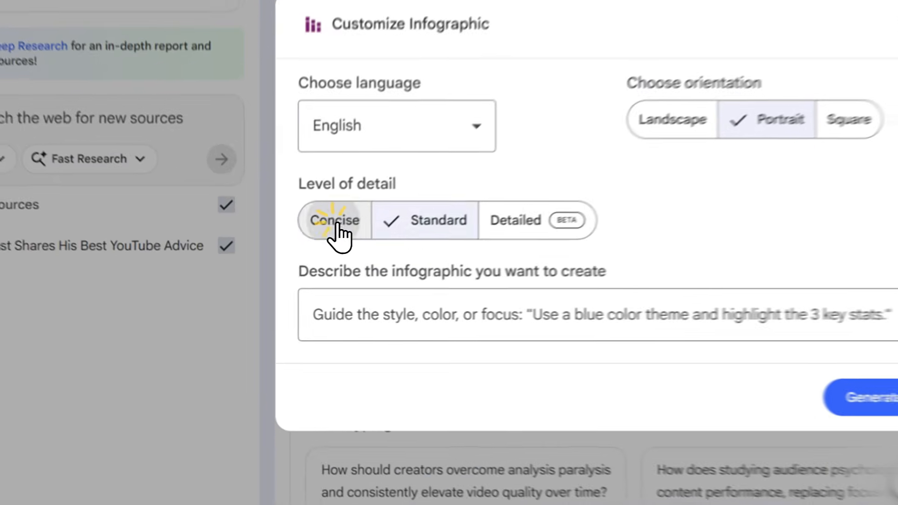
click(291, 277)
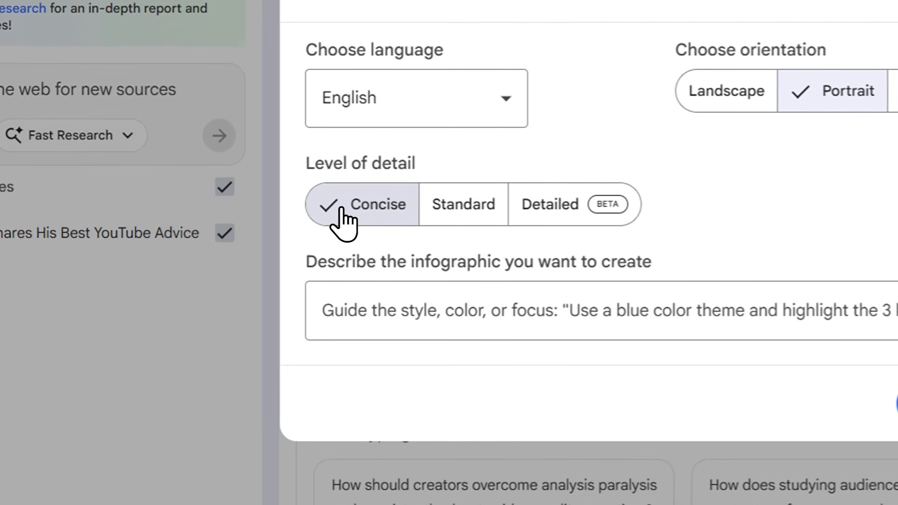
click(549, 219)
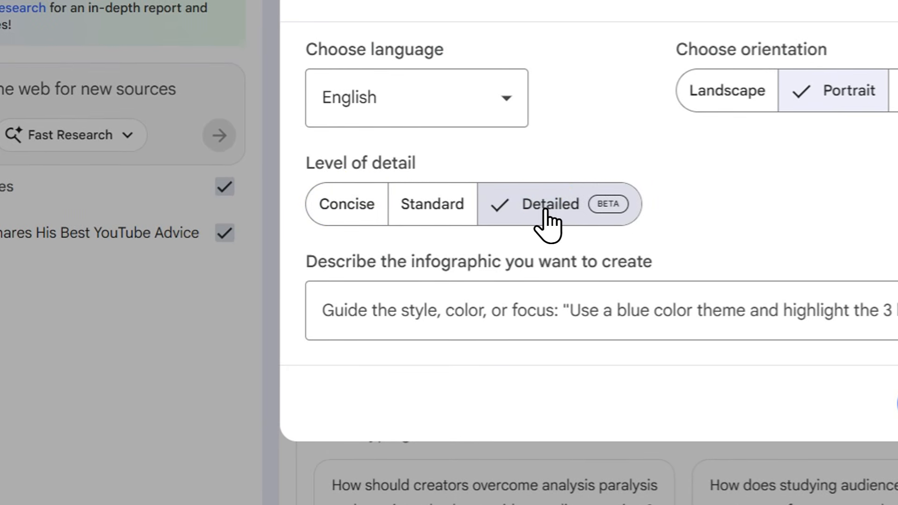
click(437, 208)
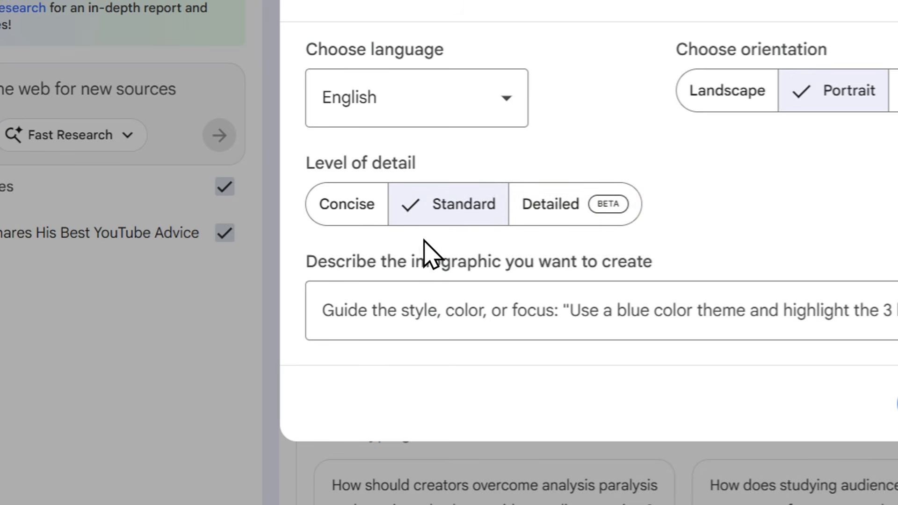
- Copy the prepared prompt asking for generous empty space and 30-40% breathing room, and paste it as the infographic's description
click(390, 314)
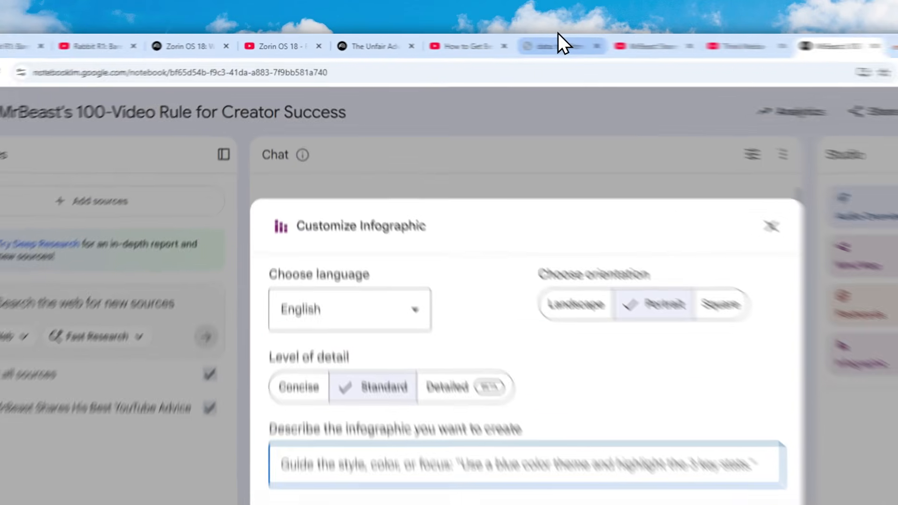
click(472, 43)
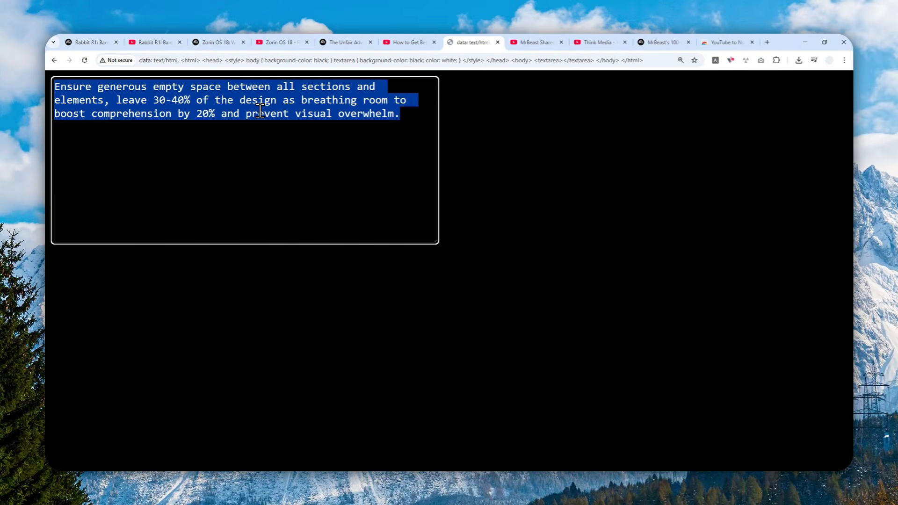
right_click(260, 111)
click(272, 134)
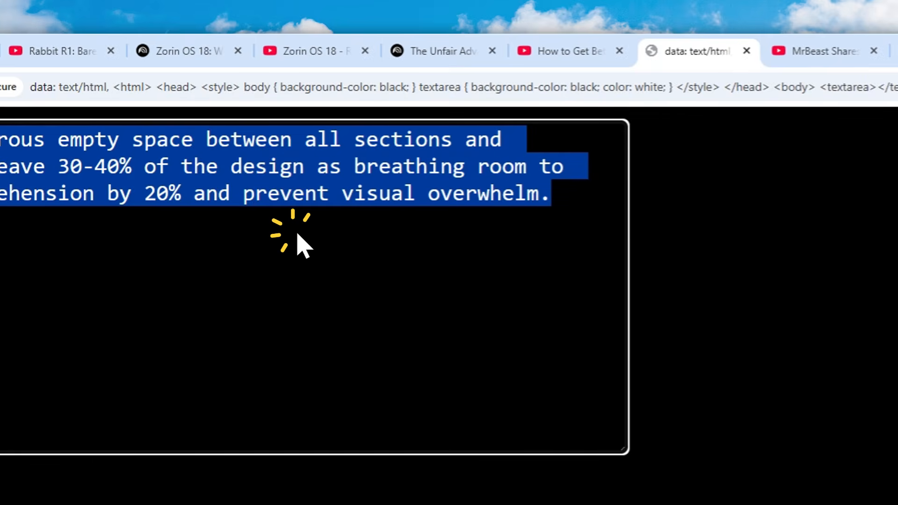
click(670, 35)
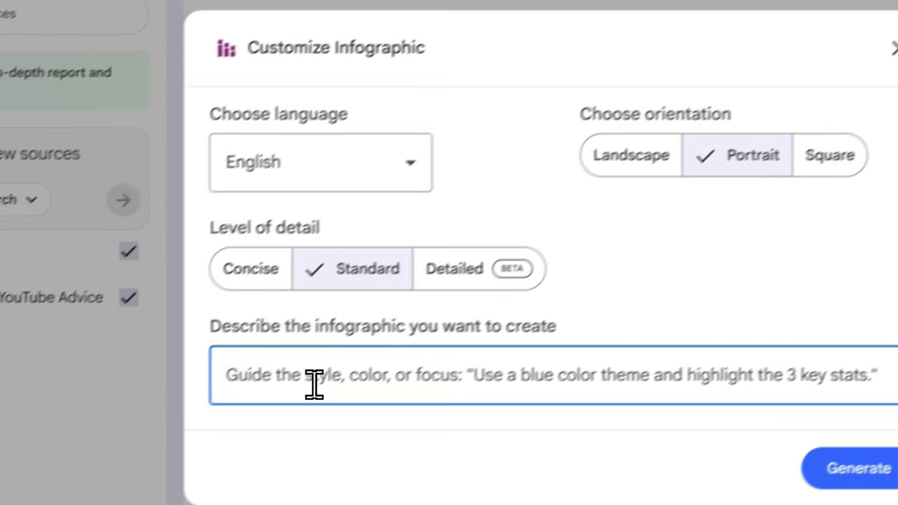
right_click(266, 386)
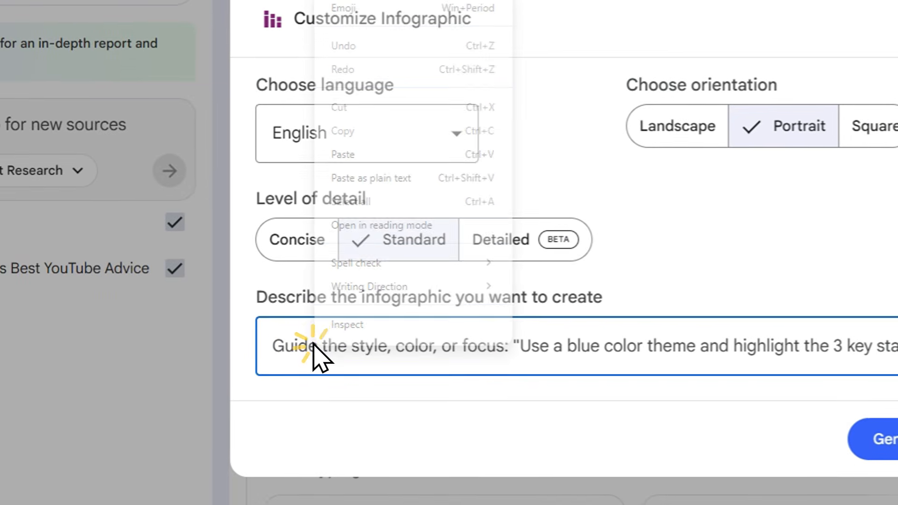
click(364, 155)
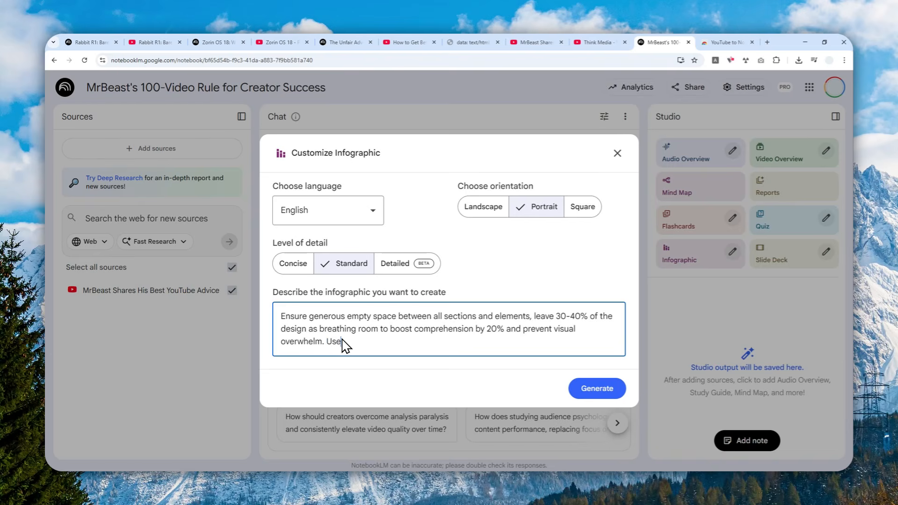
- Append "Use dark theem with red accent." to the infographic's description and generate the infographic
text(dark theem with )
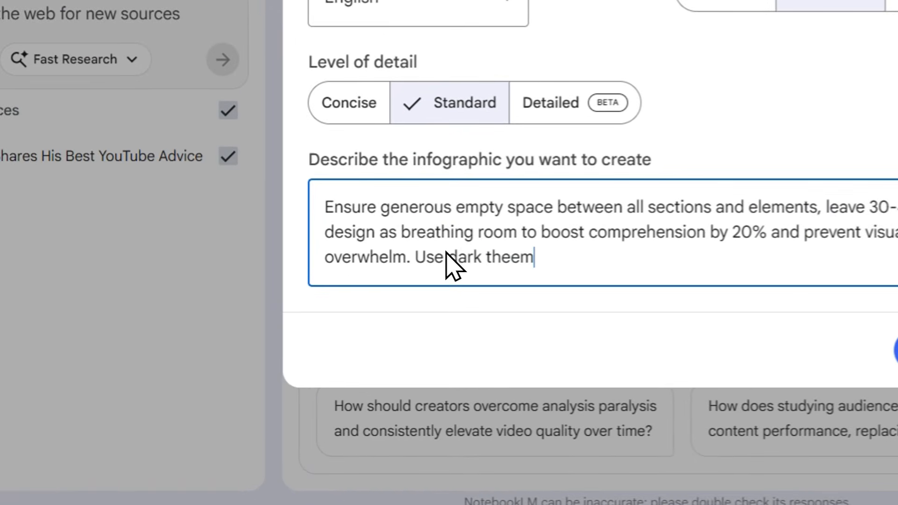
text(red acc)
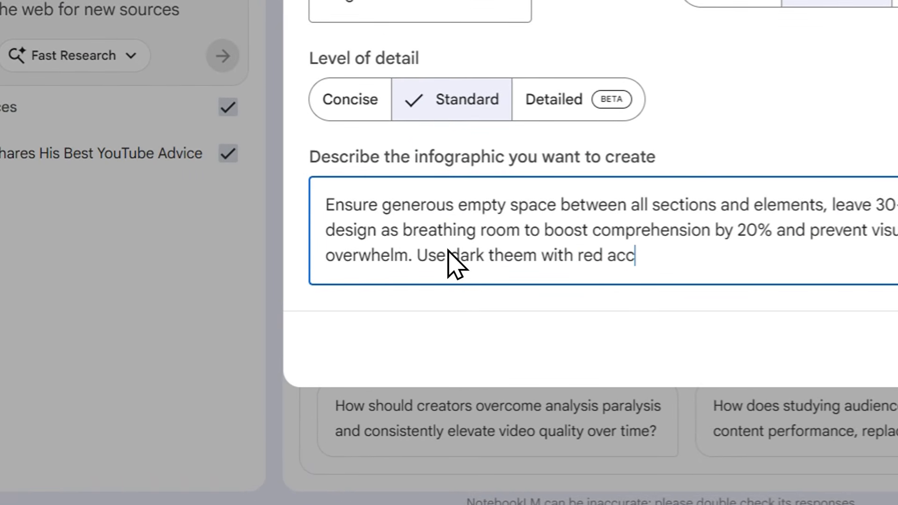
text(ent.)
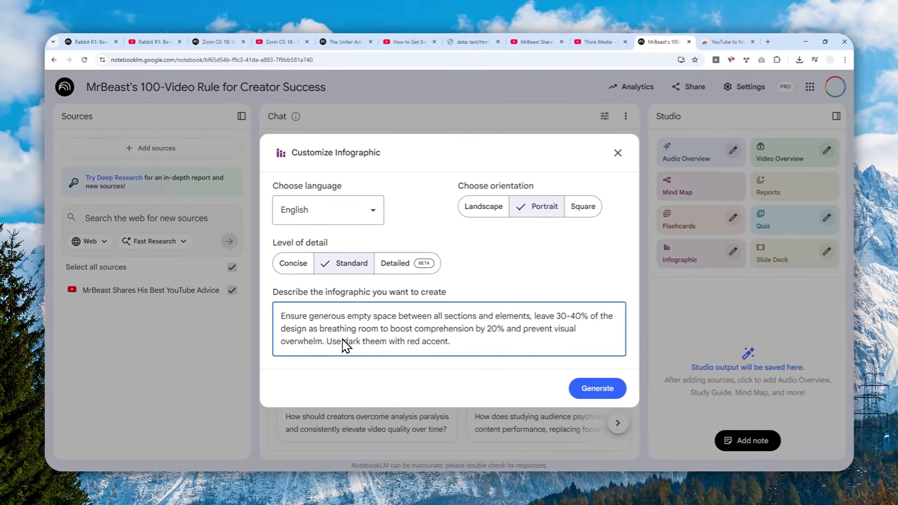
click(588, 391)
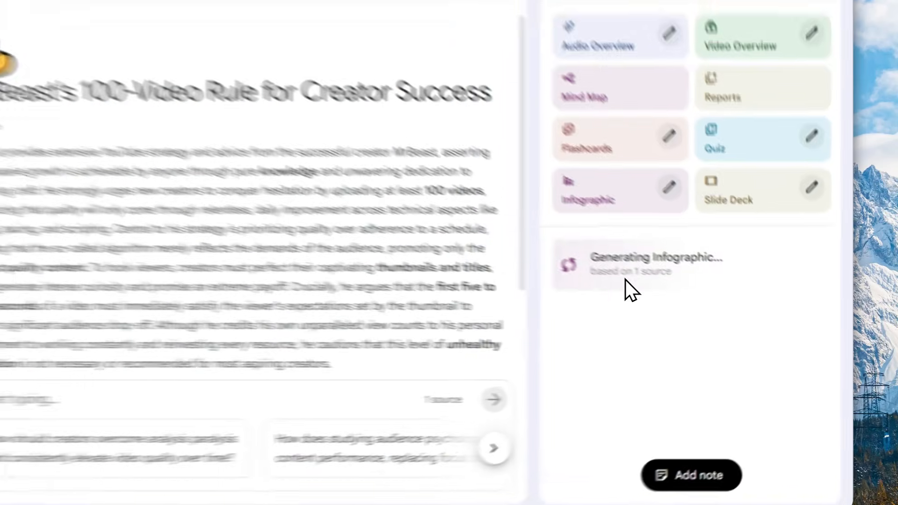
click(704, 313)
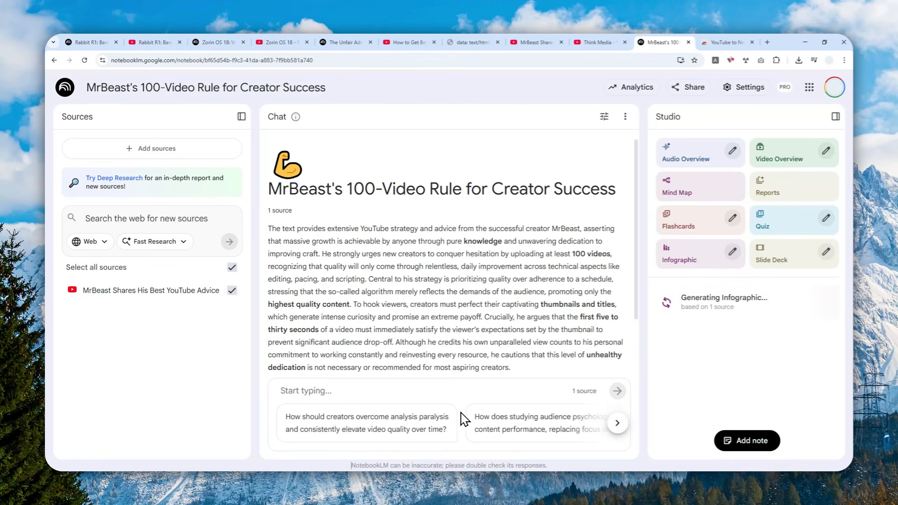
click(394, 450)
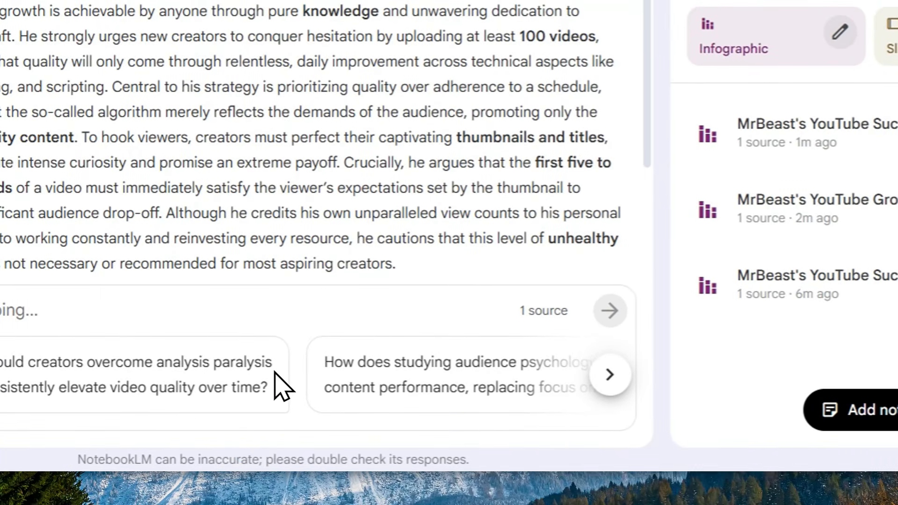
- Open the generated MrBeast infographic and compare its portrait, landscape and square versions
click(729, 290)
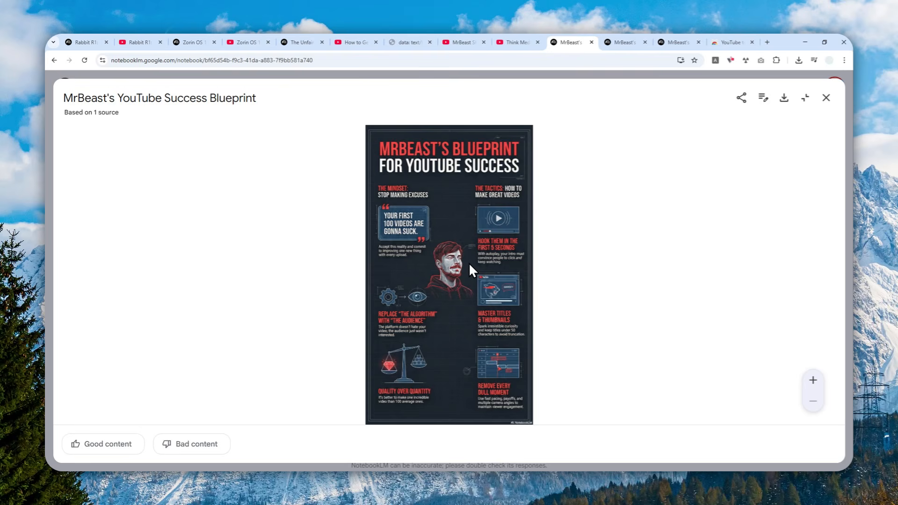
click(619, 36)
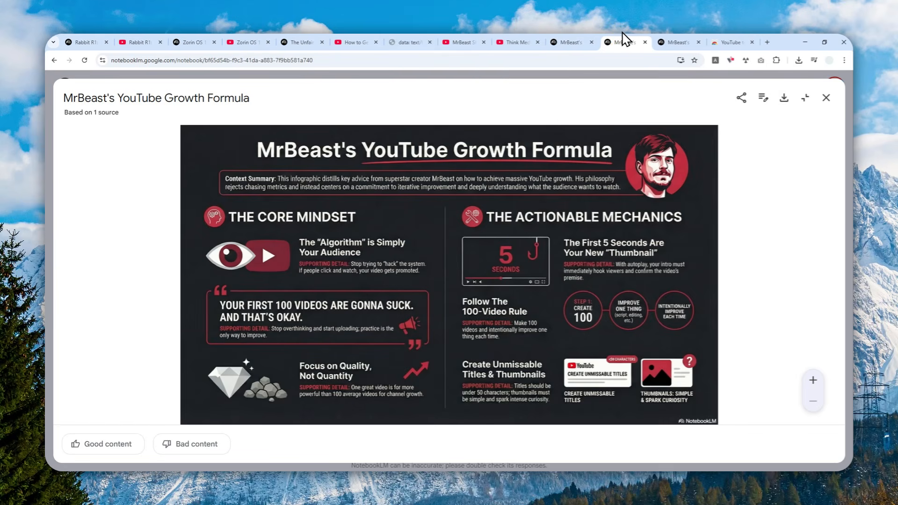
click(682, 37)
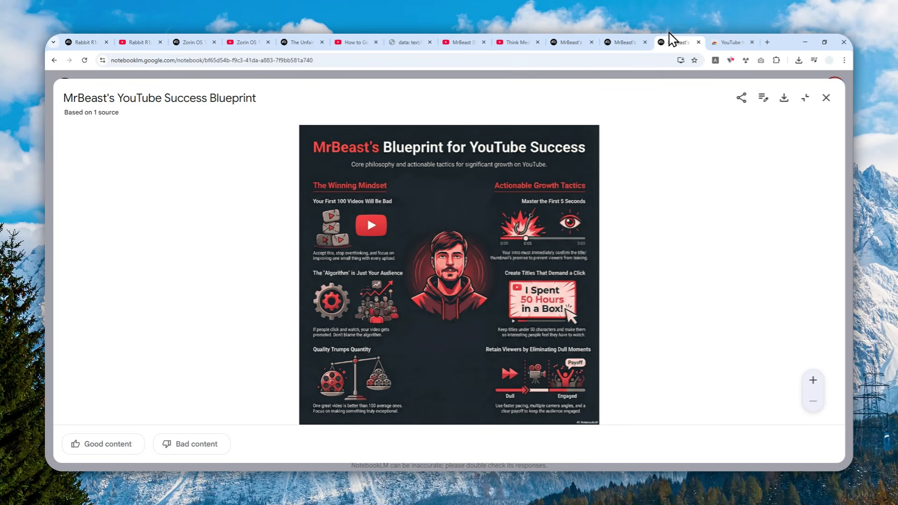
click(634, 39)
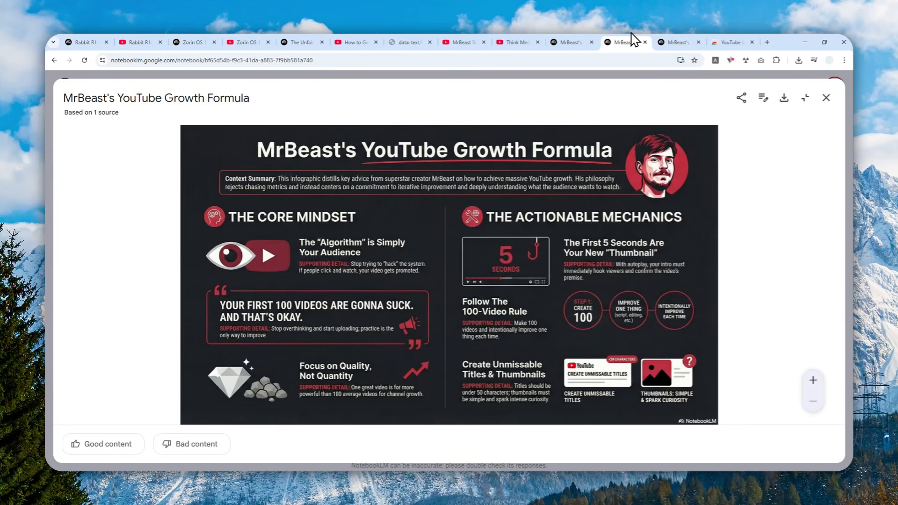
click(581, 40)
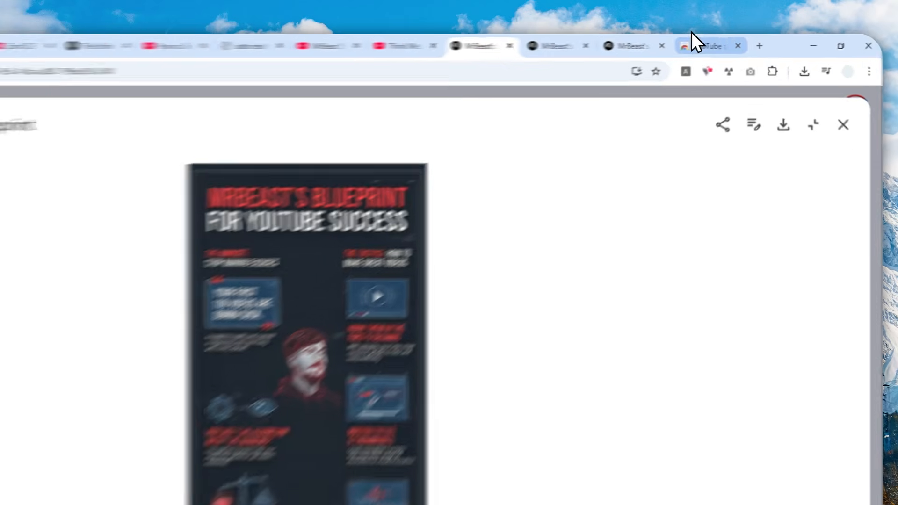
- Revisit the extension's store page and the prompt text, and view the infographics on basketball skills, Zorin OS 18 and Rabbit R1
click(723, 39)
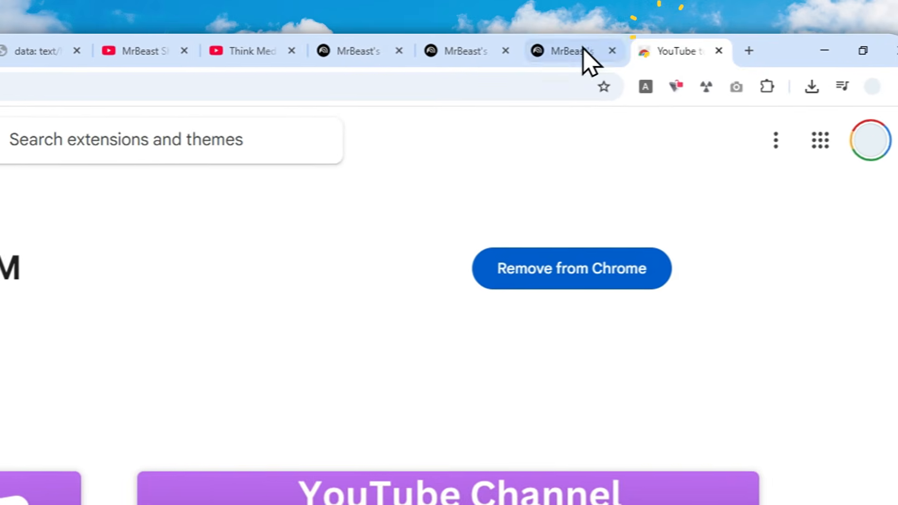
click(56, 50)
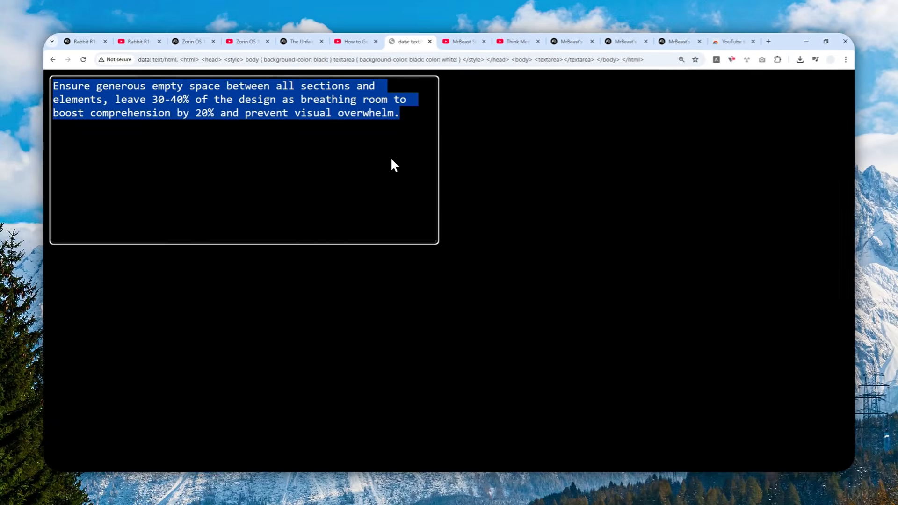
click(300, 40)
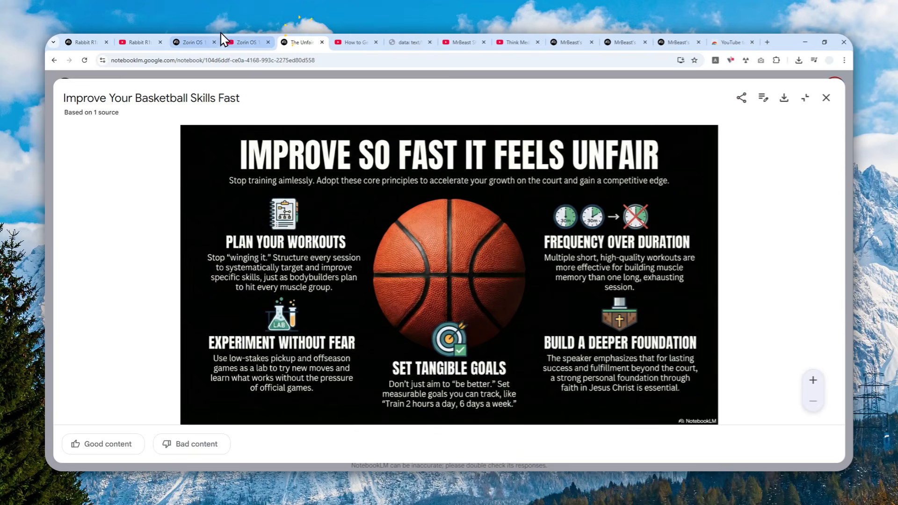
click(194, 41)
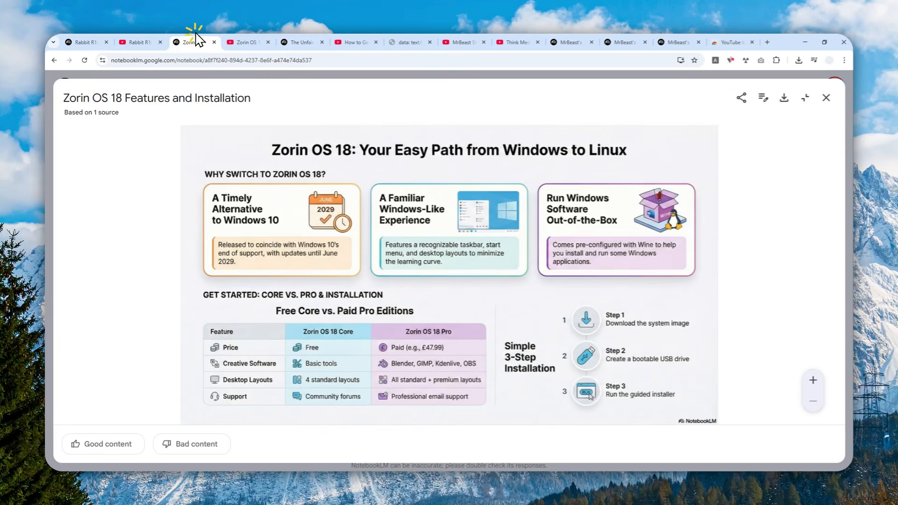
click(91, 37)
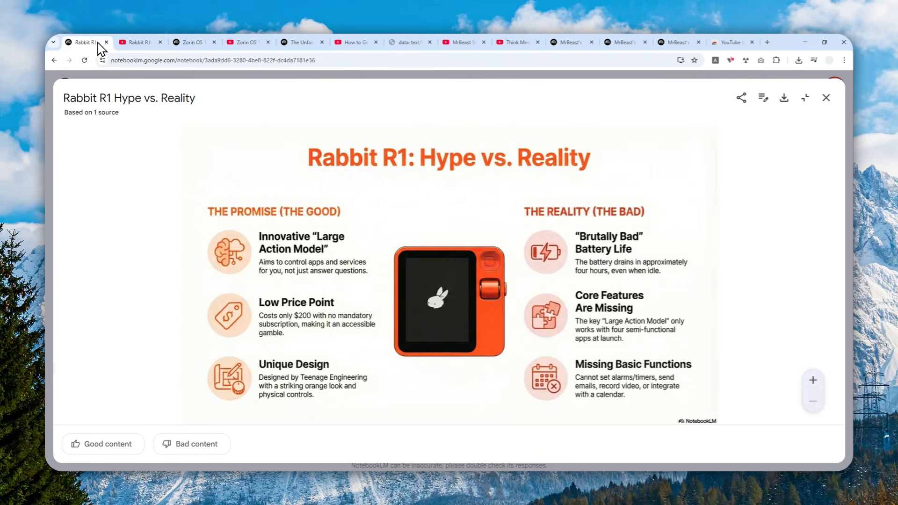